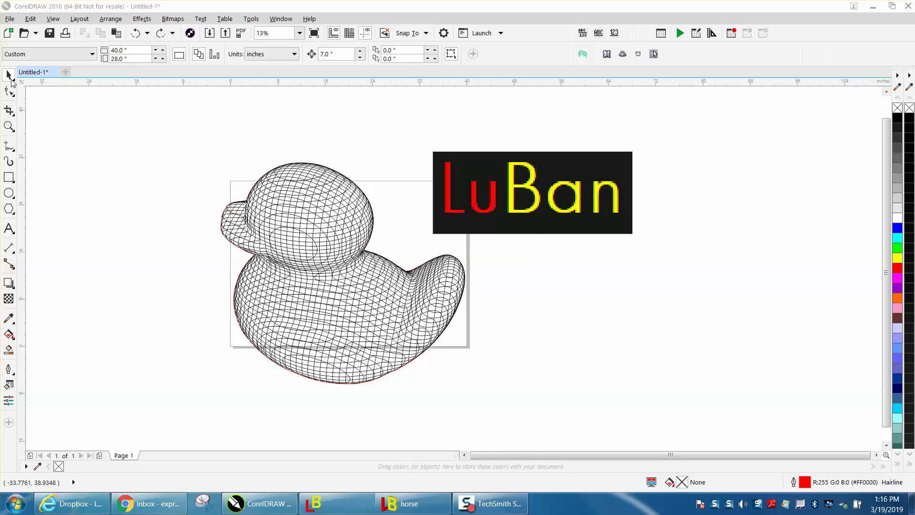
# Delete all the duck wireframe curves, including the small ellipse on its head.
pyautogui.click(311, 234)
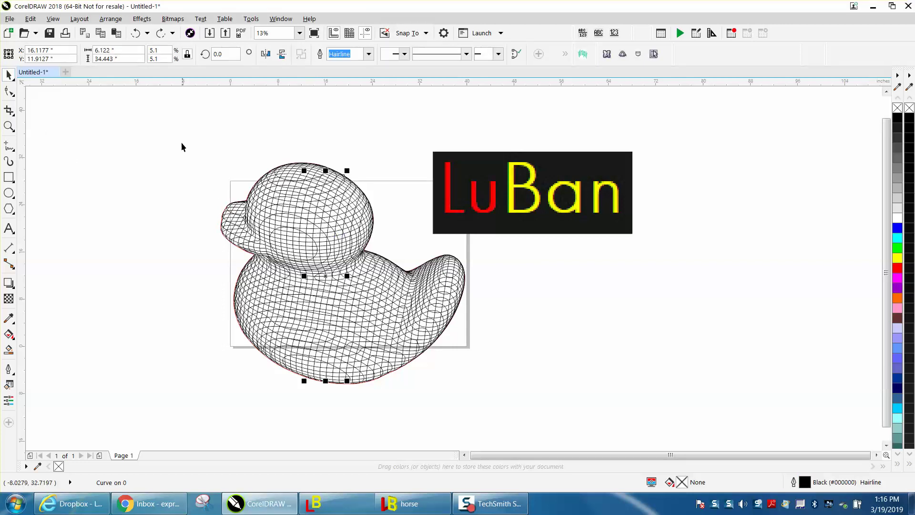
pyautogui.moveTo(193, 164); pyautogui.dragTo(496, 396)
pyautogui.press('Delete')
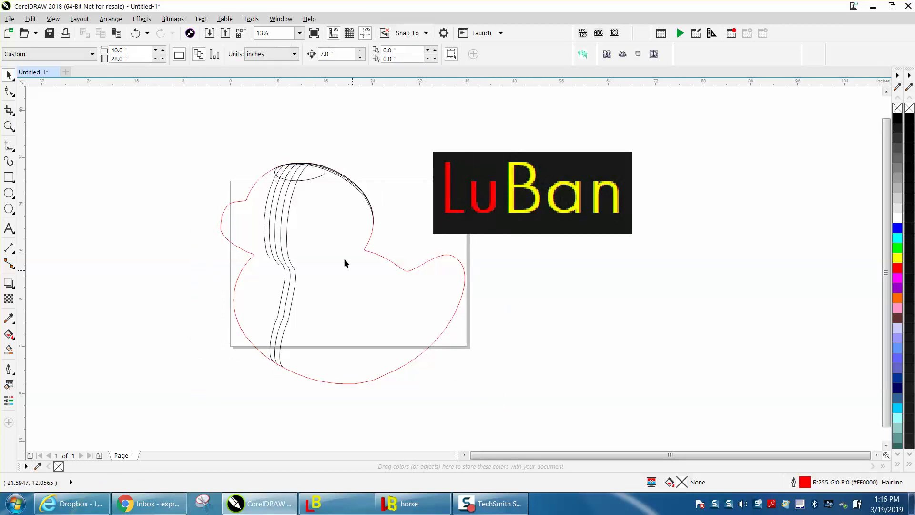
pyautogui.click(307, 175)
pyautogui.press('Delete')
pyautogui.moveTo(274, 255); pyautogui.dragTo(502, 429)
pyautogui.press('Delete')
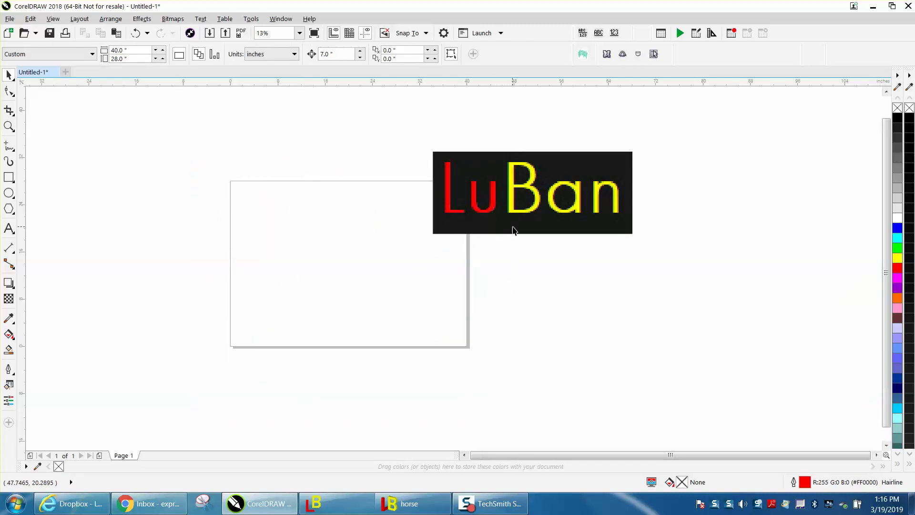
# Zoom in on the LuBan logo and back out, then switch to the Dropbox browser window.
pyautogui.click(9, 126)
pyautogui.moveTo(425, 147); pyautogui.dragTo(643, 242)
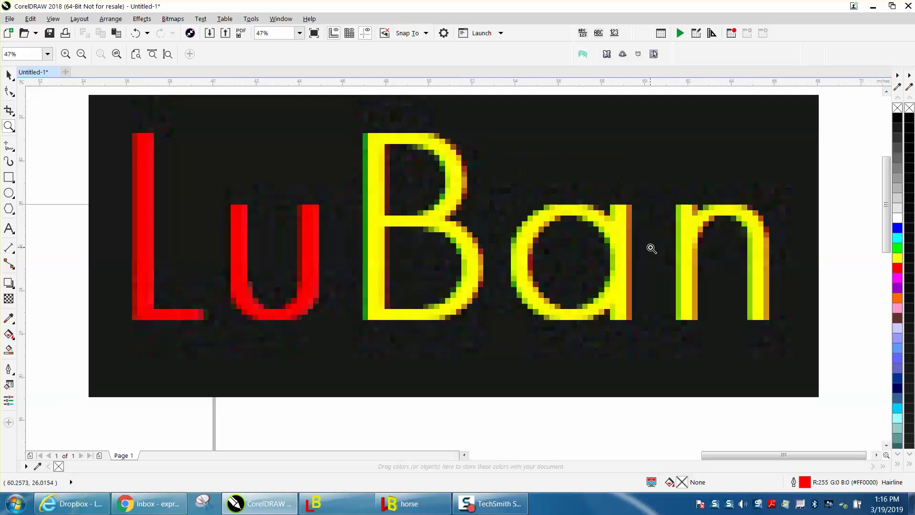
pyautogui.rightClick(323, 257)
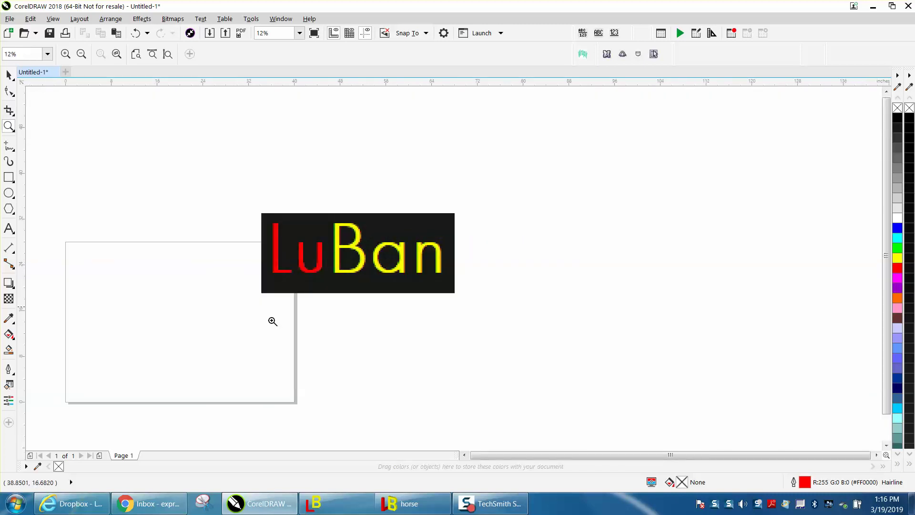
pyautogui.click(72, 503)
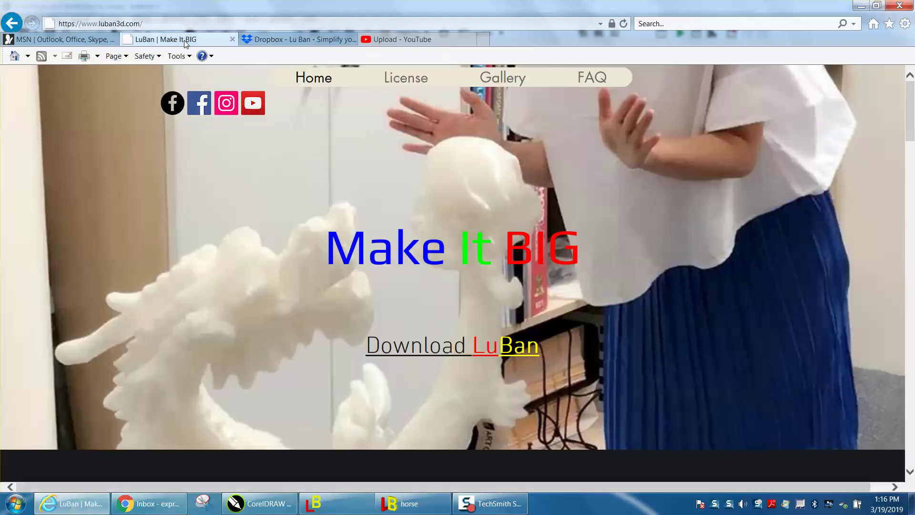
# Show the luban3d.com page, then bring the LuBan horse wireframe window to full screen.
pyautogui.click(187, 43)
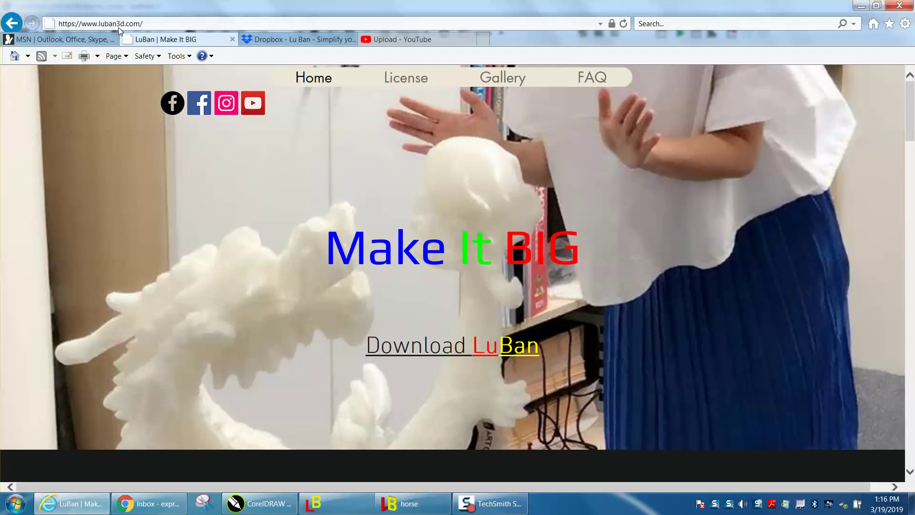
pyautogui.click(358, 509)
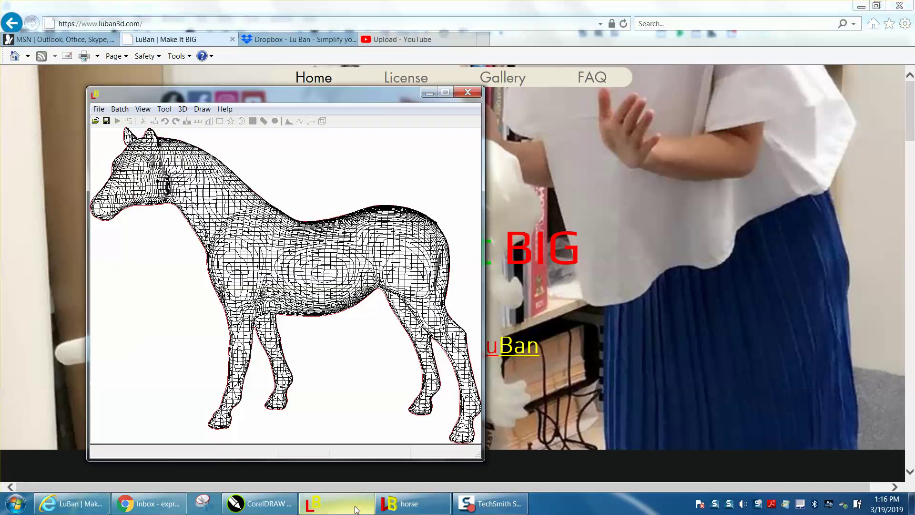
pyautogui.click(414, 506)
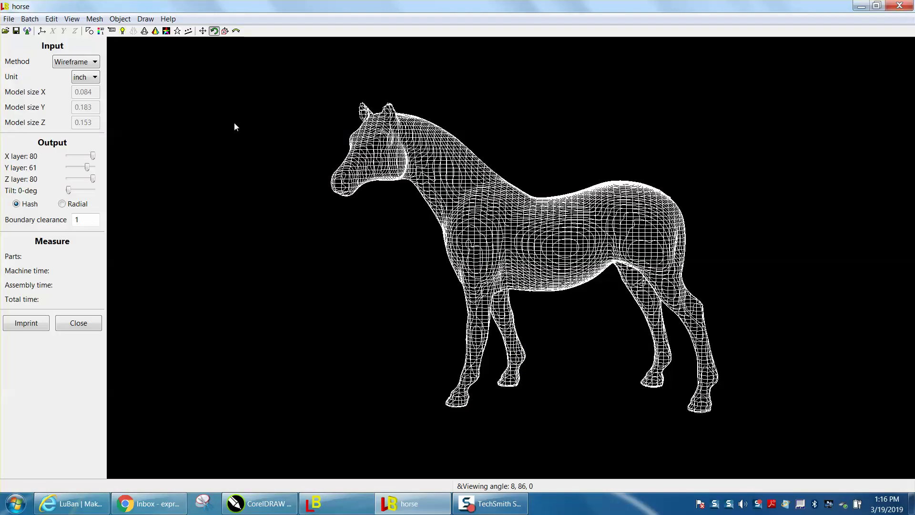
# Close the current horse document and choose horse.stl from the Lexar drive to open.
pyautogui.click(10, 20)
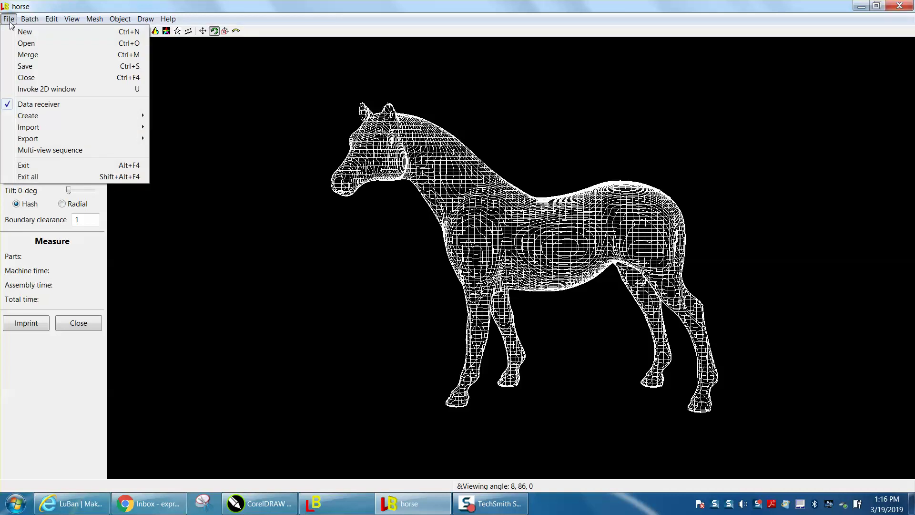
pyautogui.click(22, 76)
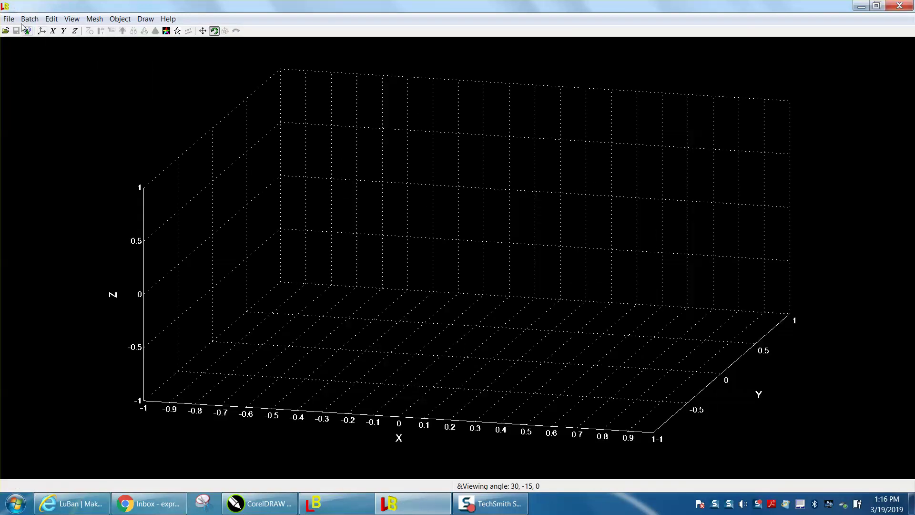
pyautogui.click(9, 19)
pyautogui.click(20, 32)
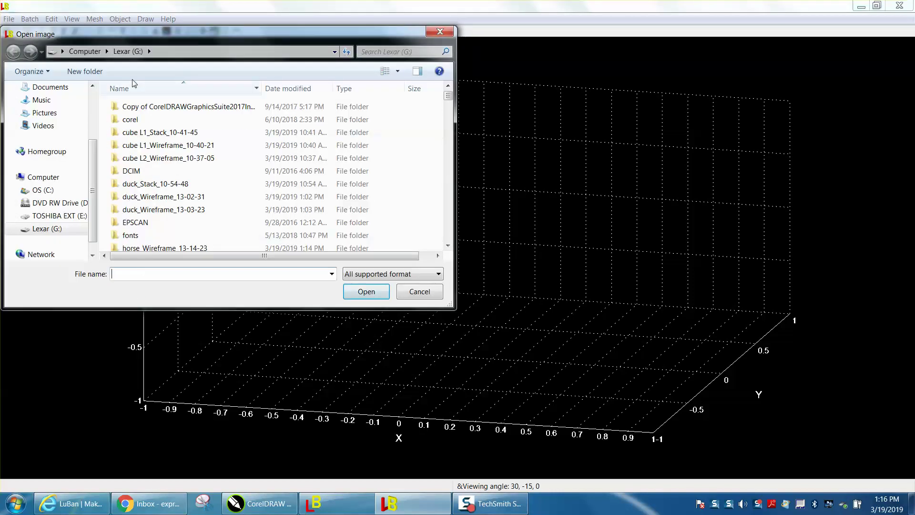
pyautogui.write('h')
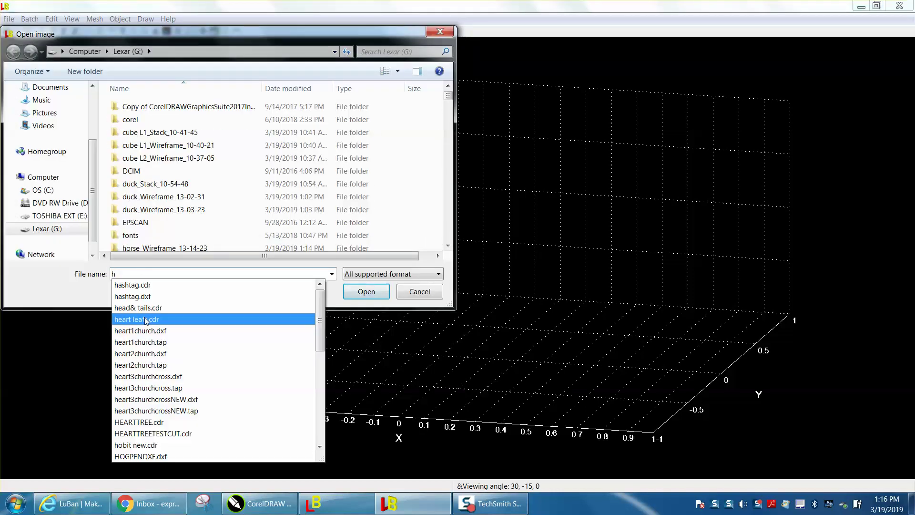
pyautogui.write('o')
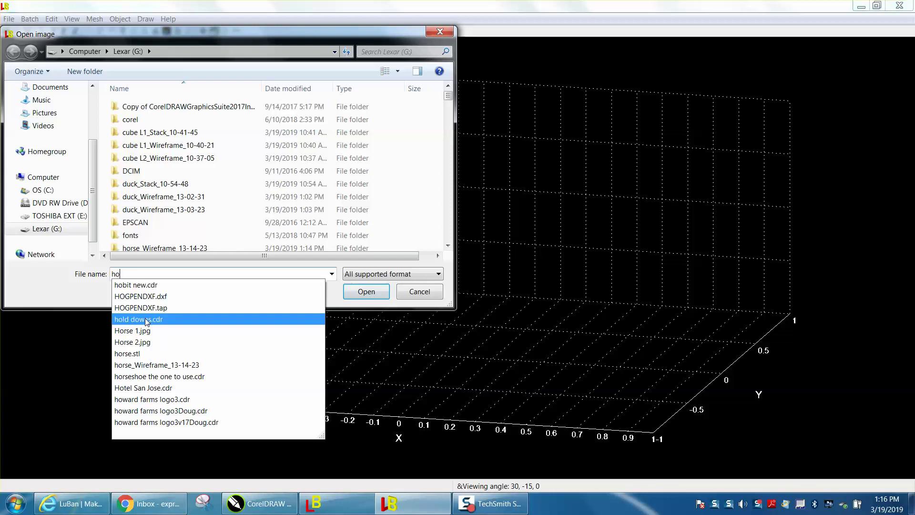
pyautogui.click(142, 354)
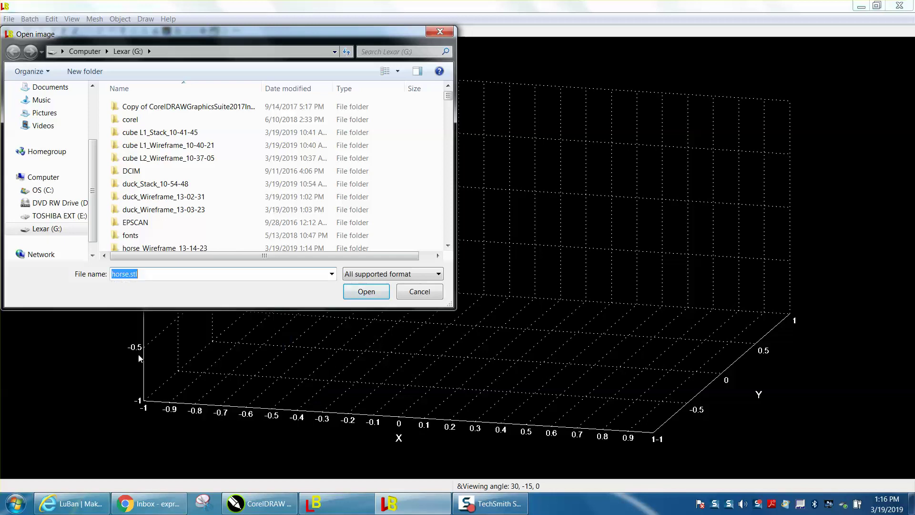
# Load horse.stl, rotate it to a side view, and generate the Lu Ban wireframe in inches.
pyautogui.click(365, 293)
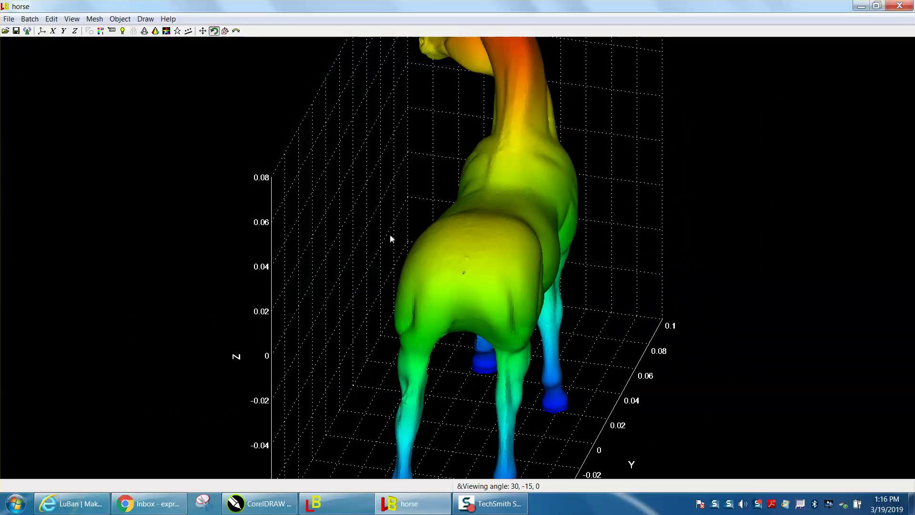
pyautogui.moveTo(422, 176)
pyautogui.mouseDown()
pyautogui.moveTo(341, 228)
pyautogui.moveTo(469, 206)
pyautogui.moveTo(547, 132)
pyautogui.moveTo(528, 109)
pyautogui.moveTo(569, 145)
pyautogui.moveTo(573, 135)
pyautogui.mouseUp()
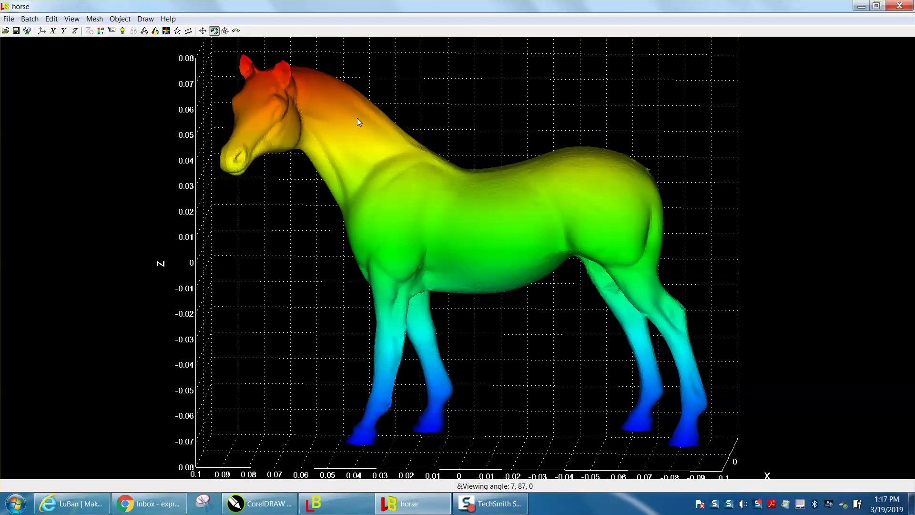
pyautogui.click(98, 19)
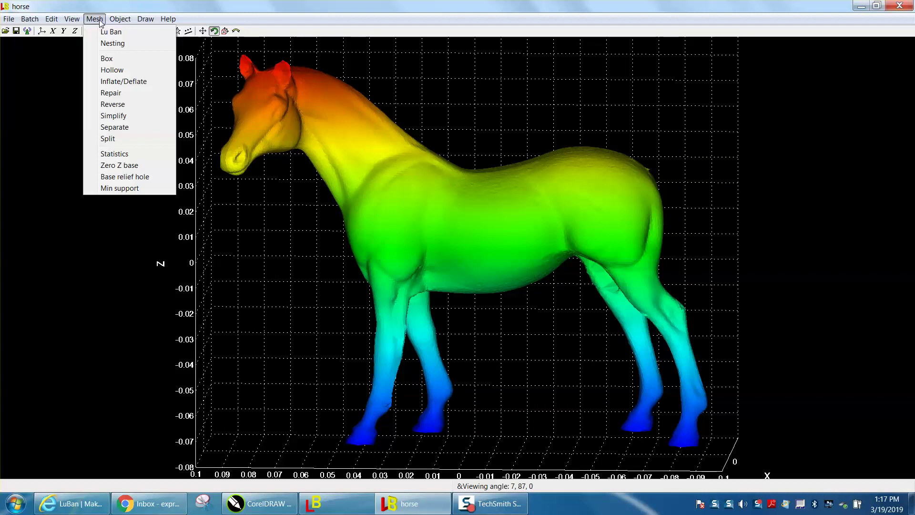
pyautogui.click(104, 31)
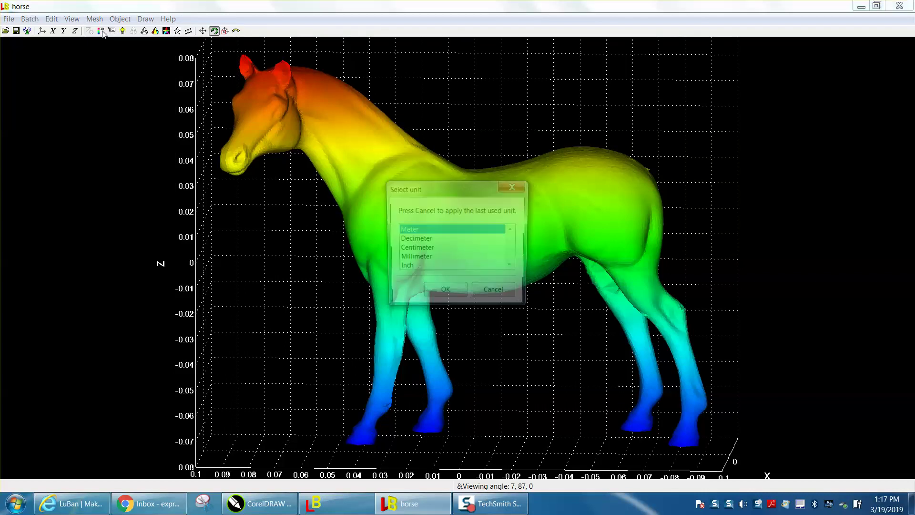
pyautogui.click(406, 268)
pyautogui.click(441, 297)
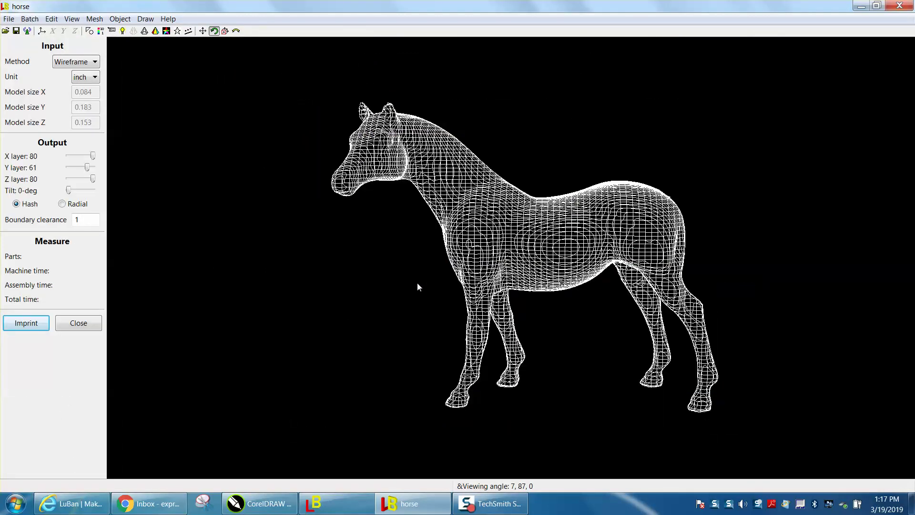
# Preview radial slices on the horse, then return to the hash-grid wireframe.
pyautogui.click(62, 204)
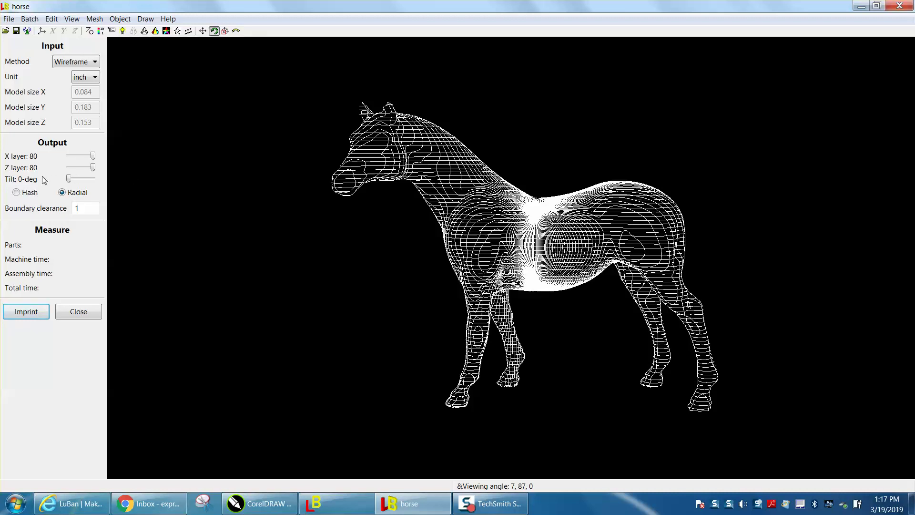
pyautogui.click(17, 193)
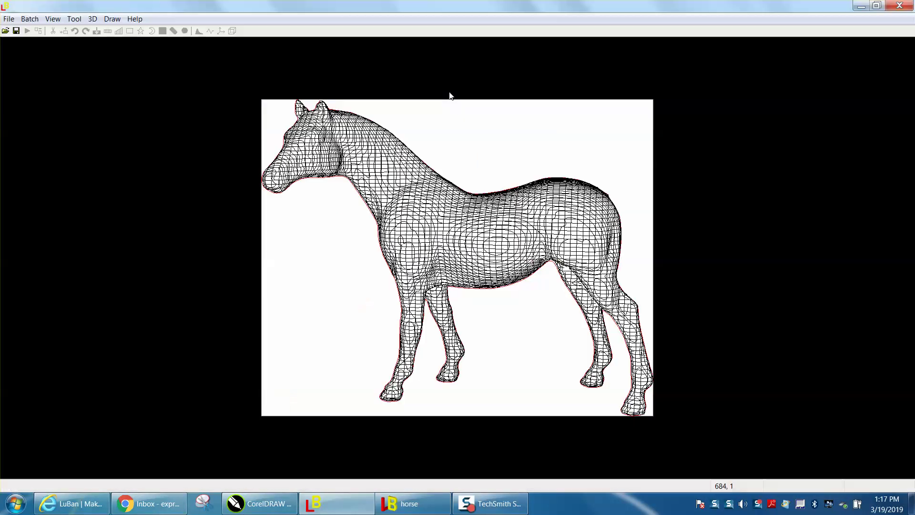
# Maximize the 2D horse window and export it as a DXF named 'horse' on the Lexar drive.
pyautogui.click(449, 91)
pyautogui.click(10, 19)
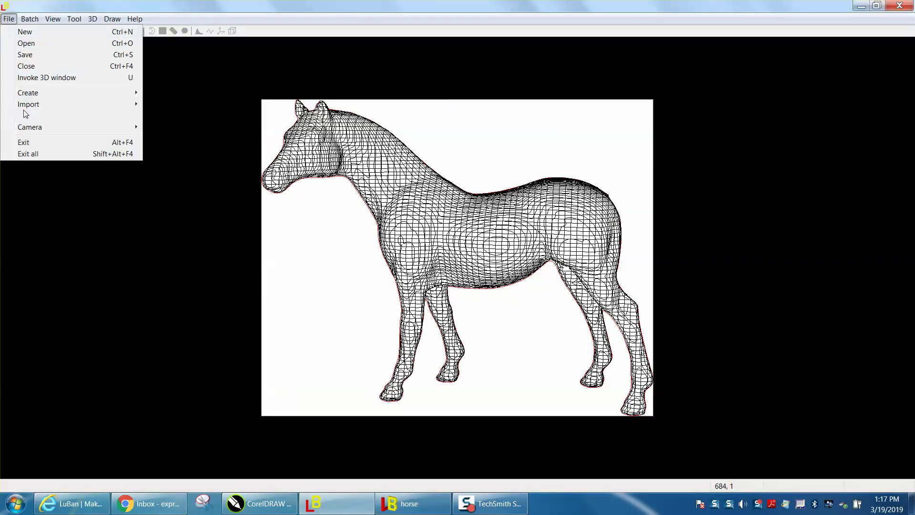
pyautogui.moveTo(71, 115)
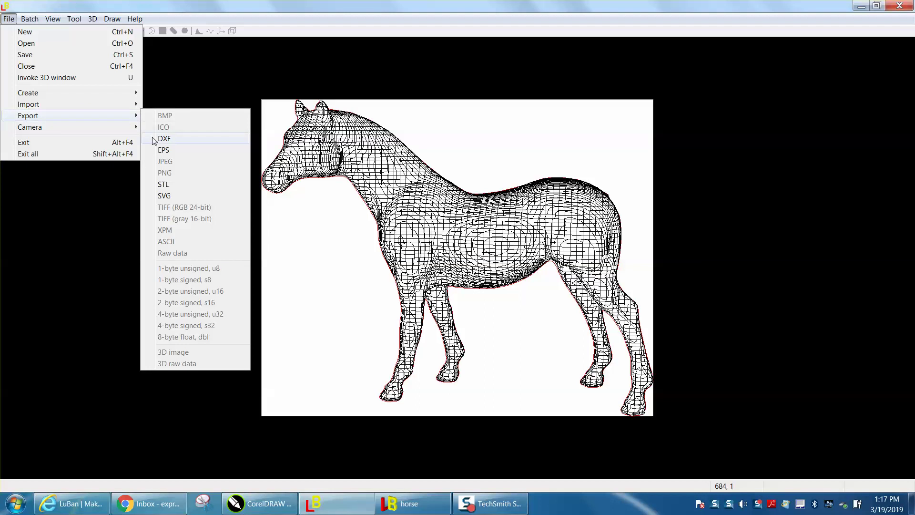
pyautogui.click(165, 138)
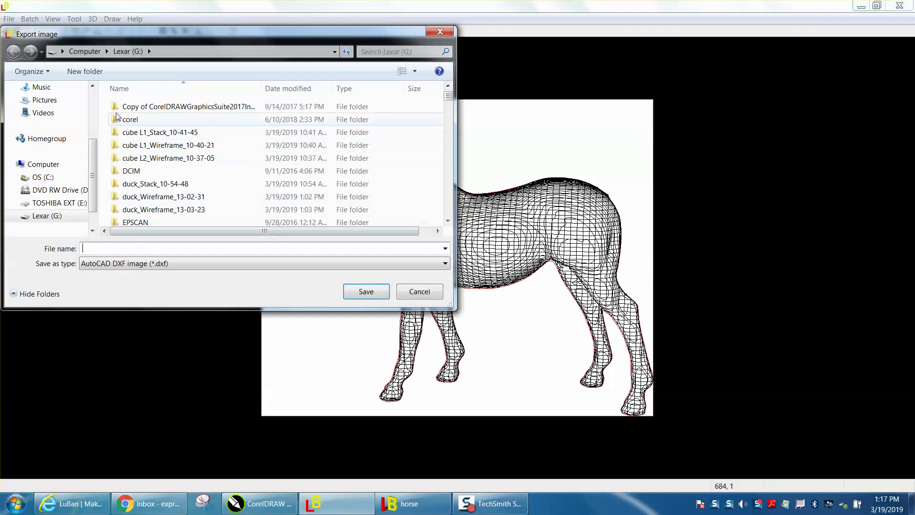
pyautogui.write('h')
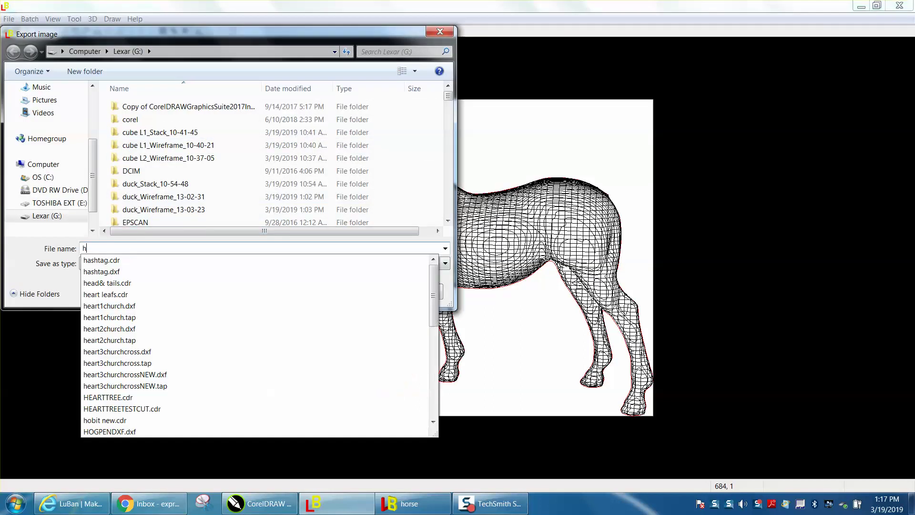
pyautogui.write('ou')
pyautogui.press('BackSpace')
pyautogui.write('rse')
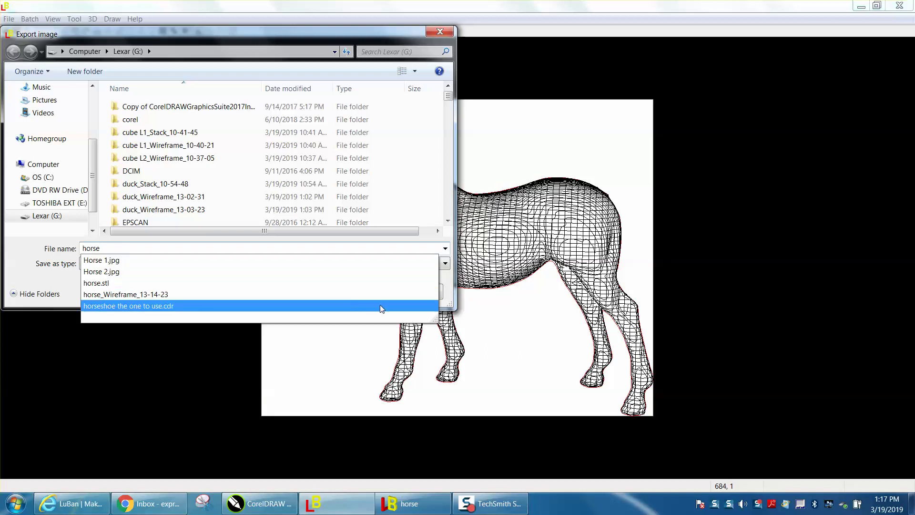
pyautogui.click(156, 338)
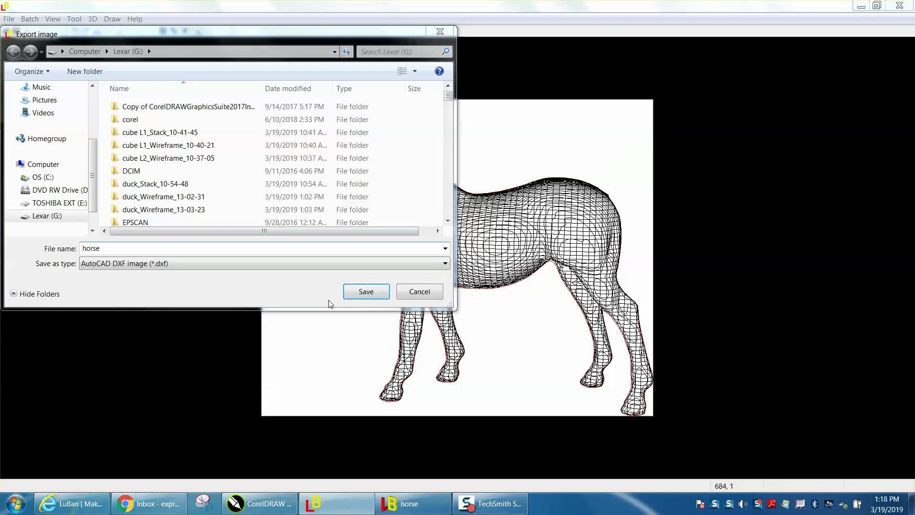
pyautogui.click(361, 293)
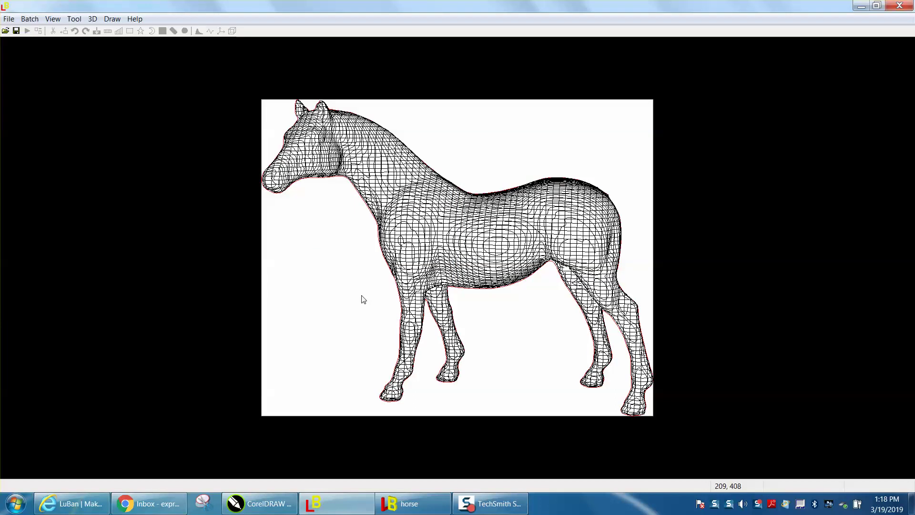
# In CorelDRAW, move the LuBan logo bitmap up and right, off the page.
pyautogui.click(281, 511)
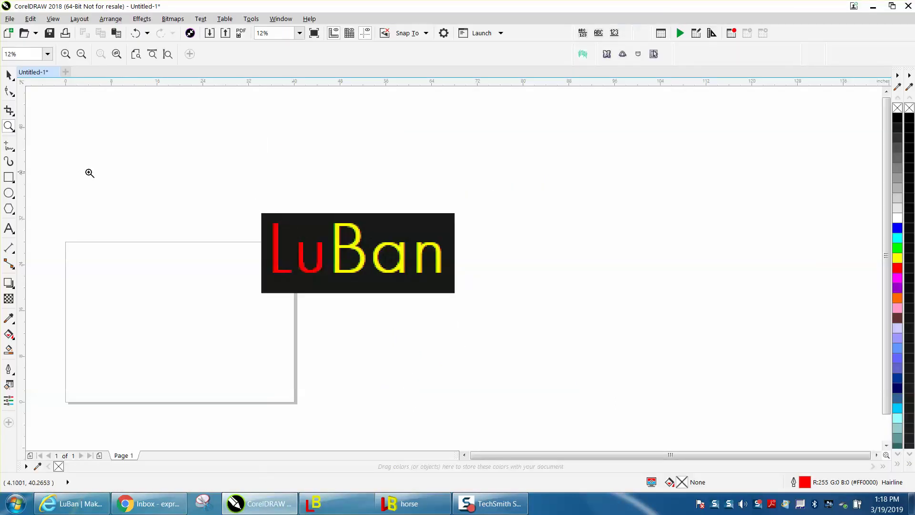
pyautogui.click(9, 75)
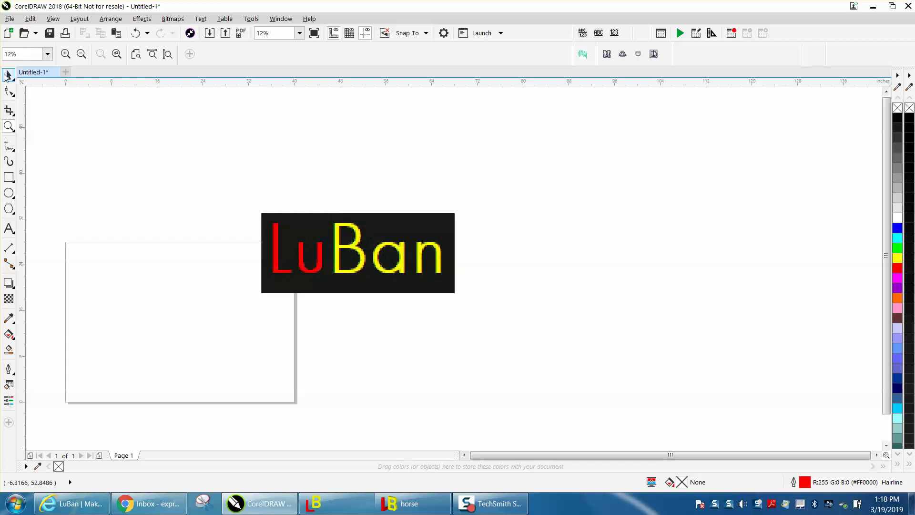
pyautogui.click(296, 235)
pyautogui.moveTo(352, 238); pyautogui.dragTo(602, 165)
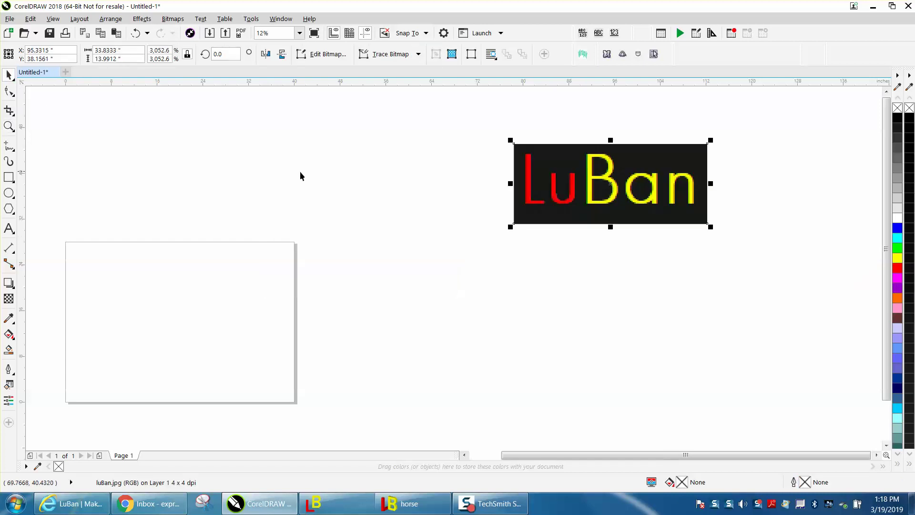
# Zoom in around the blank page.
pyautogui.click(9, 126)
pyautogui.moveTo(48, 230); pyautogui.dragTo(404, 406)
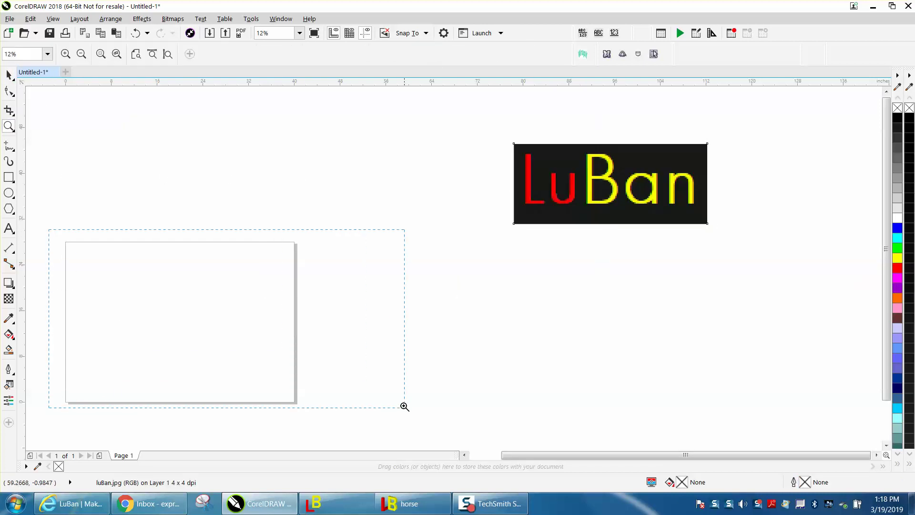
pyautogui.click(9, 19)
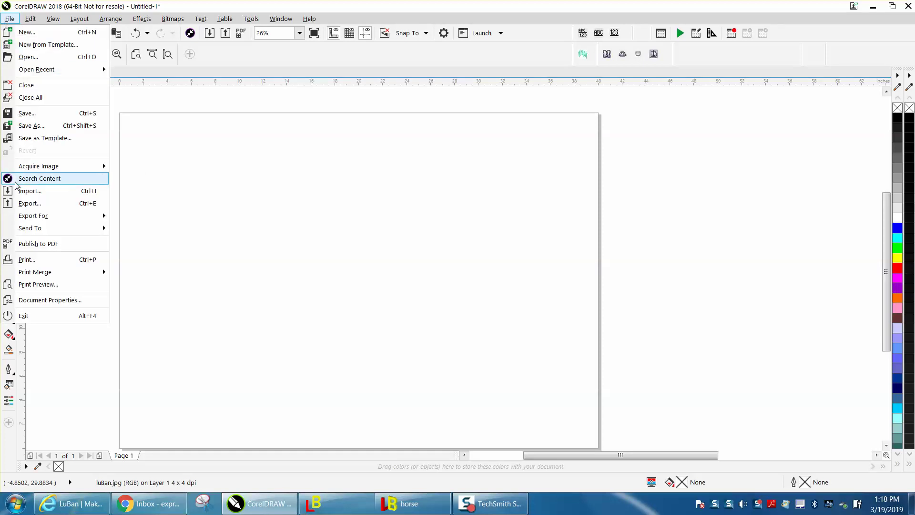
# Import horse.dxf, accepting the AutoCAD import settings at 1:1 scale in inches.
pyautogui.click(27, 192)
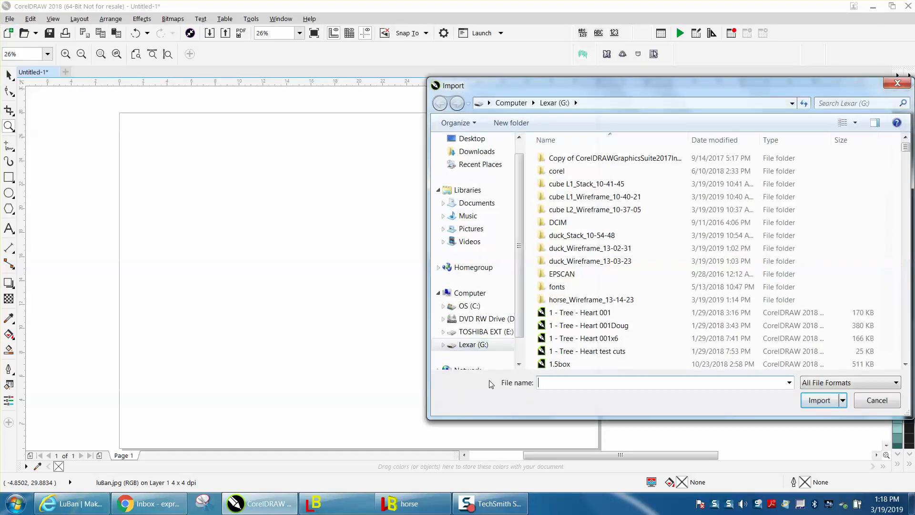
pyautogui.write('ho')
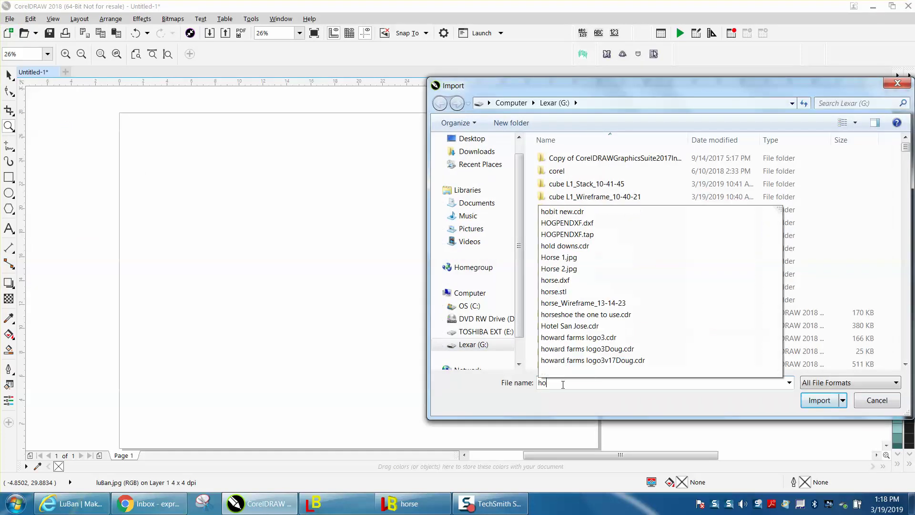
pyautogui.write('r')
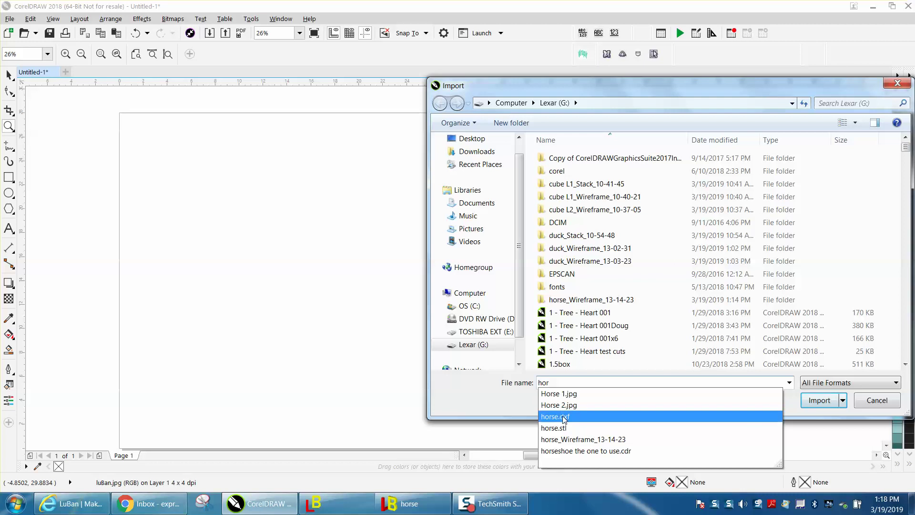
pyautogui.click(564, 417)
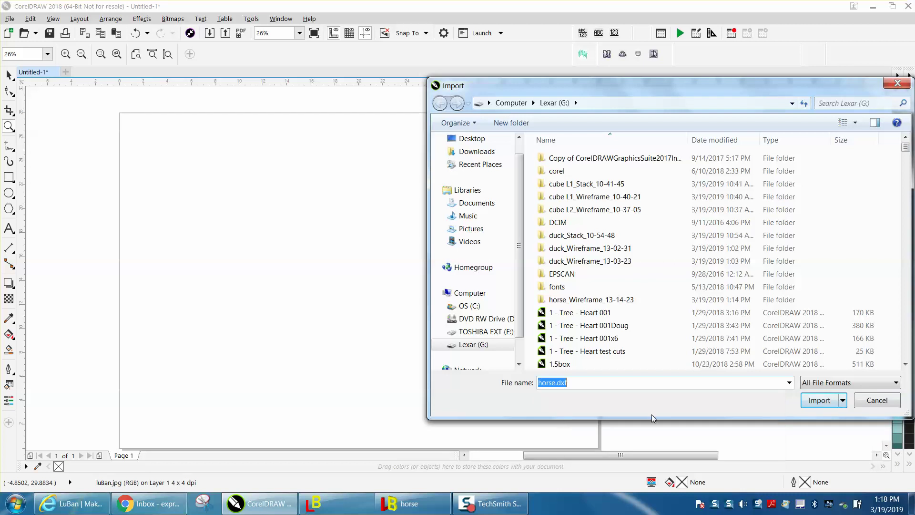
pyautogui.click(817, 400)
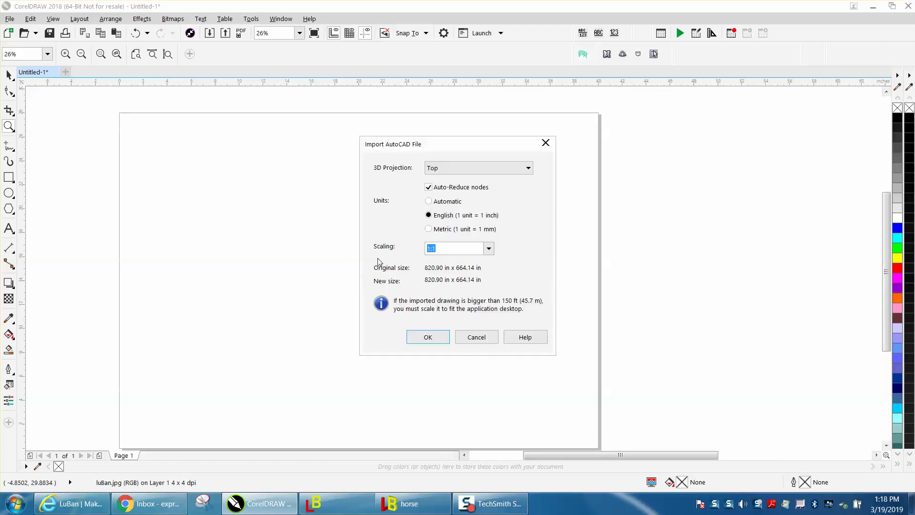
pyautogui.click(427, 336)
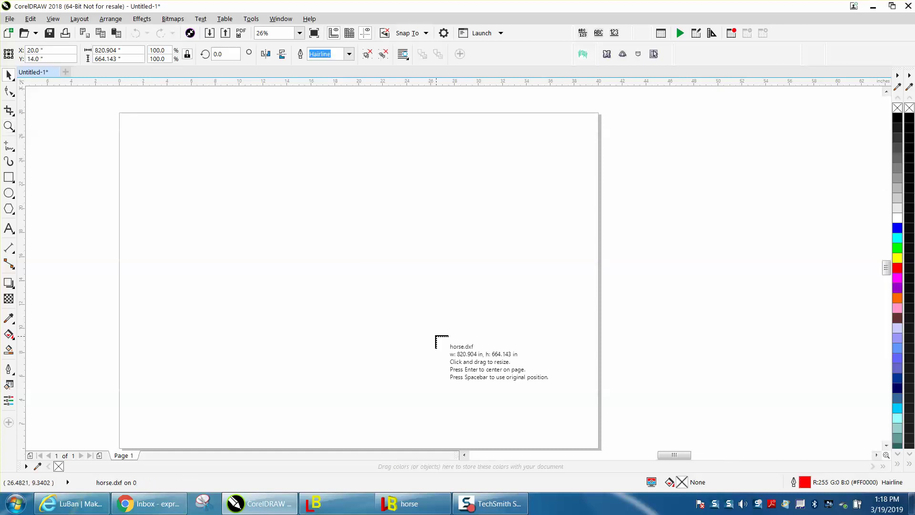
# Place the imported horse wireframe and zoom out, dismissing the zoom limit warning.
pyautogui.click(213, 131)
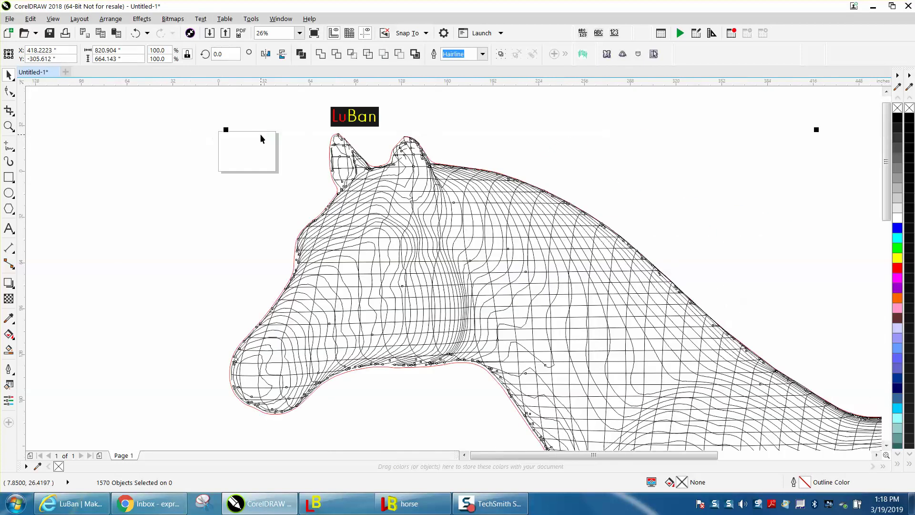
pyautogui.scroll(-2, 291, 148)
pyautogui.scroll(-1, 437, 250)
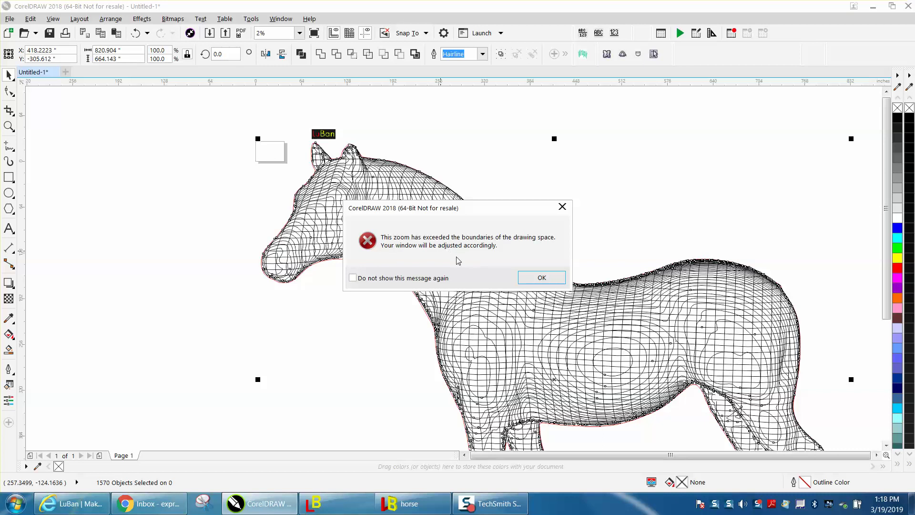
pyautogui.click(522, 275)
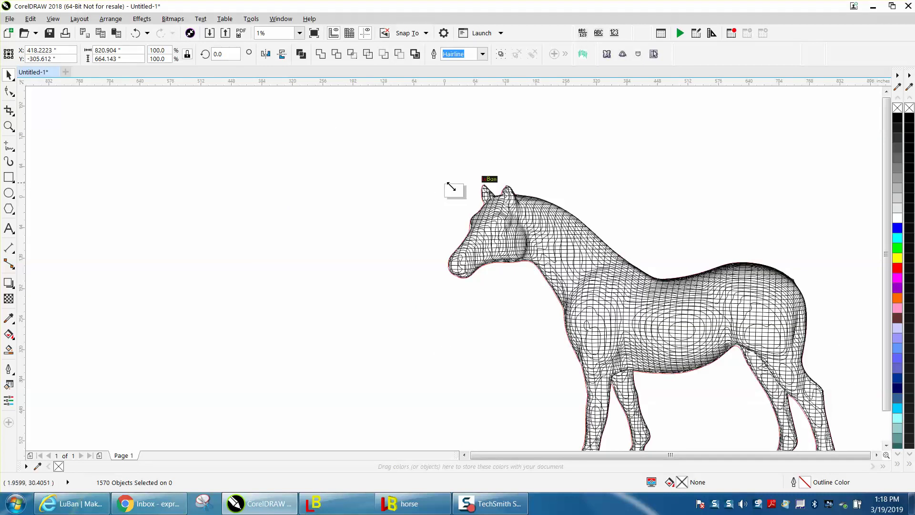
# Scale the horse down to about 110 × 89 inches and move it to the page top.
pyautogui.moveTo(451, 186); pyautogui.dragTo(654, 315)
pyautogui.moveTo(778, 391); pyautogui.dragTo(834, 410)
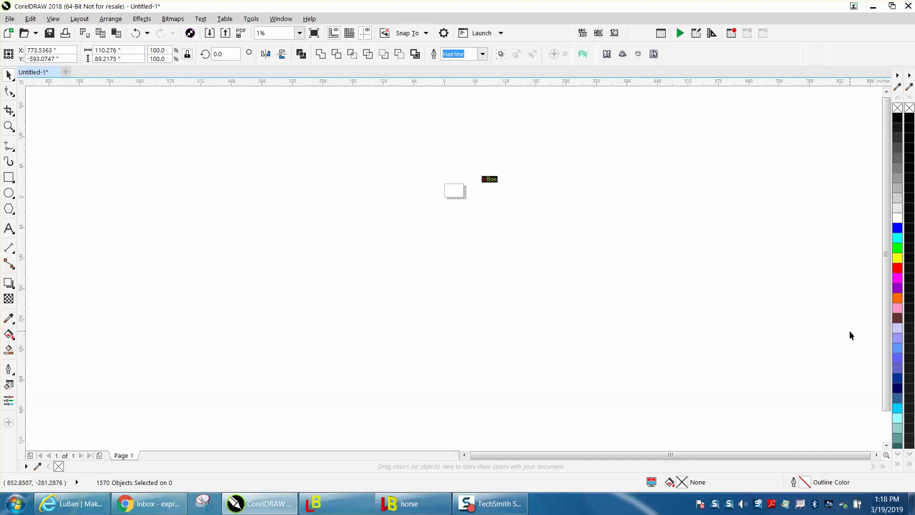
pyautogui.scroll(-2, 887, 318)
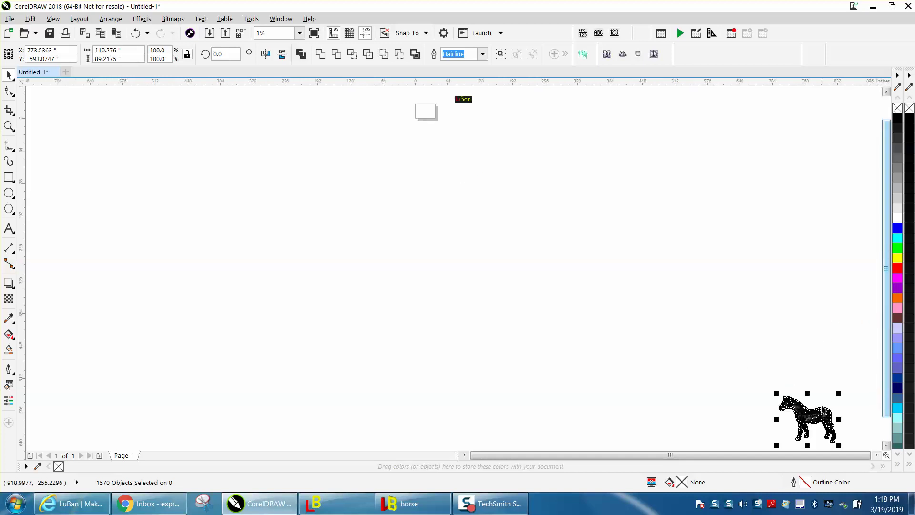
pyautogui.moveTo(821, 409)
pyautogui.mouseDown()
pyautogui.moveTo(456, 166)
pyautogui.moveTo(433, 114)
pyautogui.moveTo(494, 172)
pyautogui.mouseUp()
pyautogui.click(8, 127)
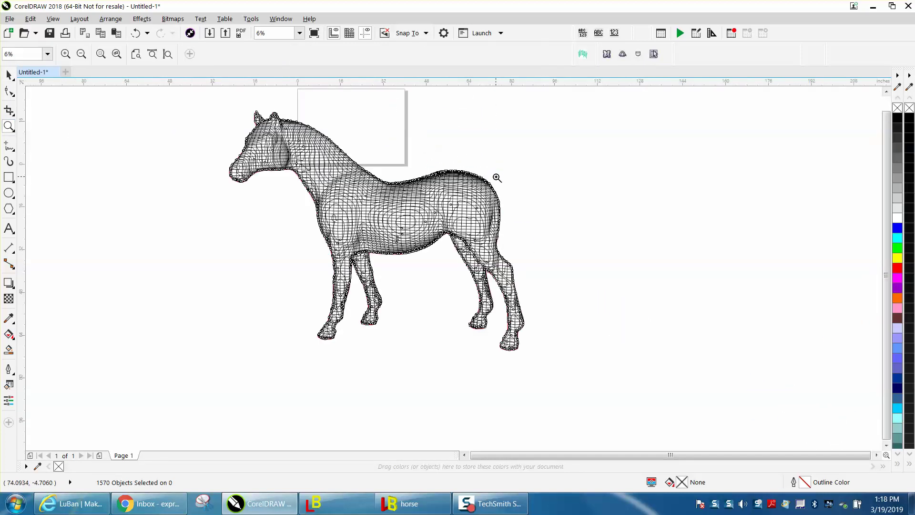
pyautogui.moveTo(241, 112); pyautogui.dragTo(560, 259)
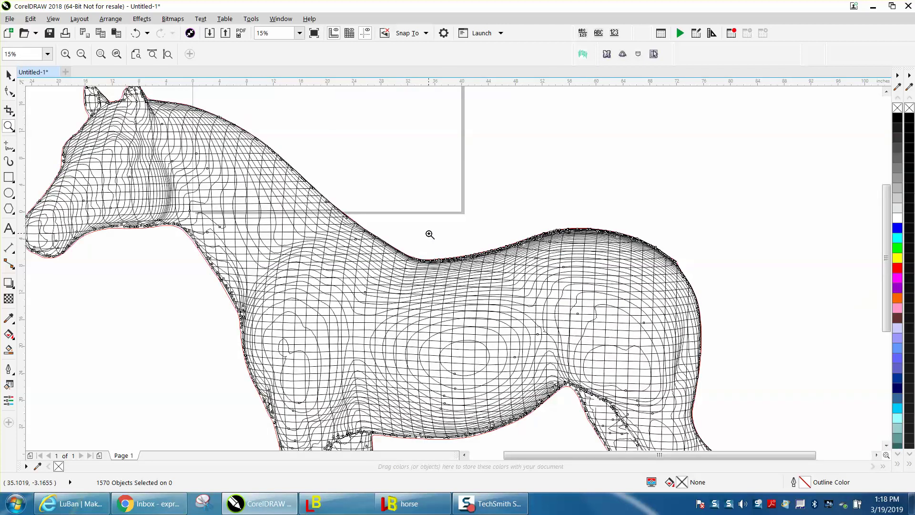
pyautogui.moveTo(624, 228); pyautogui.dragTo(723, 292)
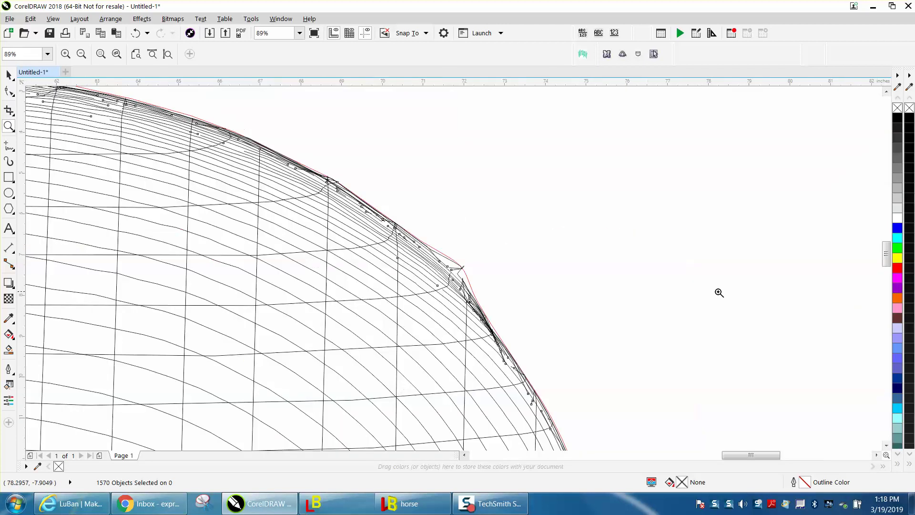
pyautogui.scroll(4, 494, 289)
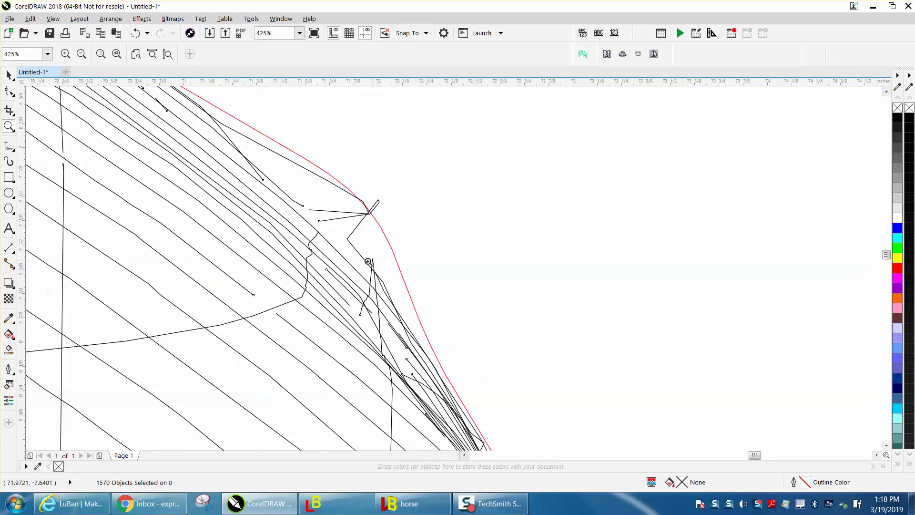
pyautogui.scroll(-3, 376, 214)
pyautogui.scroll(-2, 390, 218)
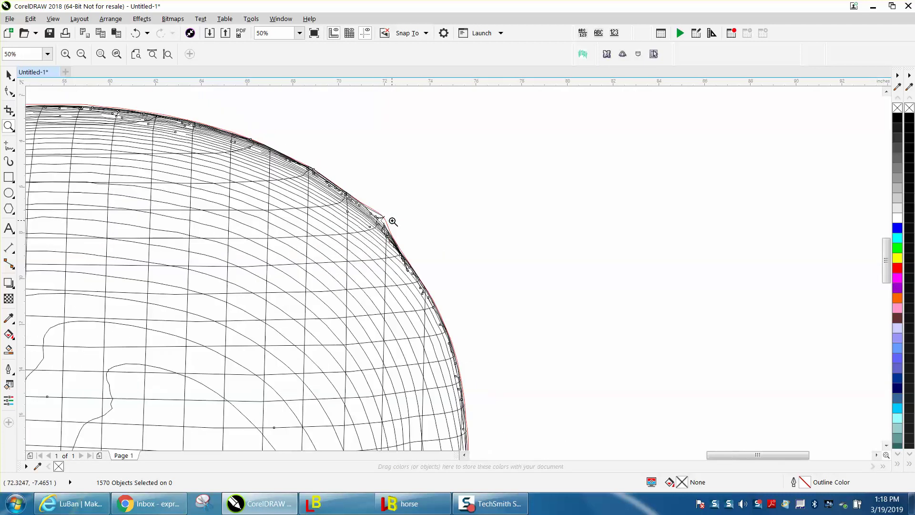
pyautogui.scroll(-2, 402, 229)
pyautogui.scroll(-1, 418, 236)
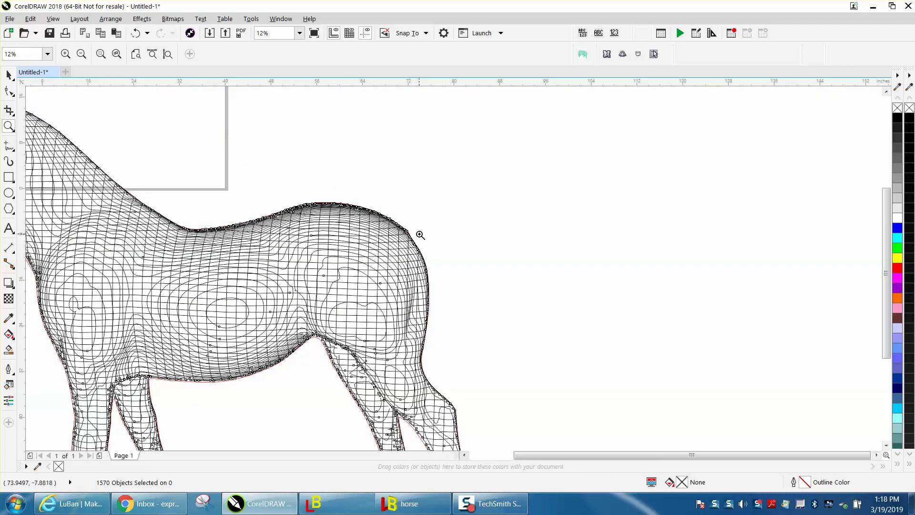
pyautogui.scroll(-1, 420, 235)
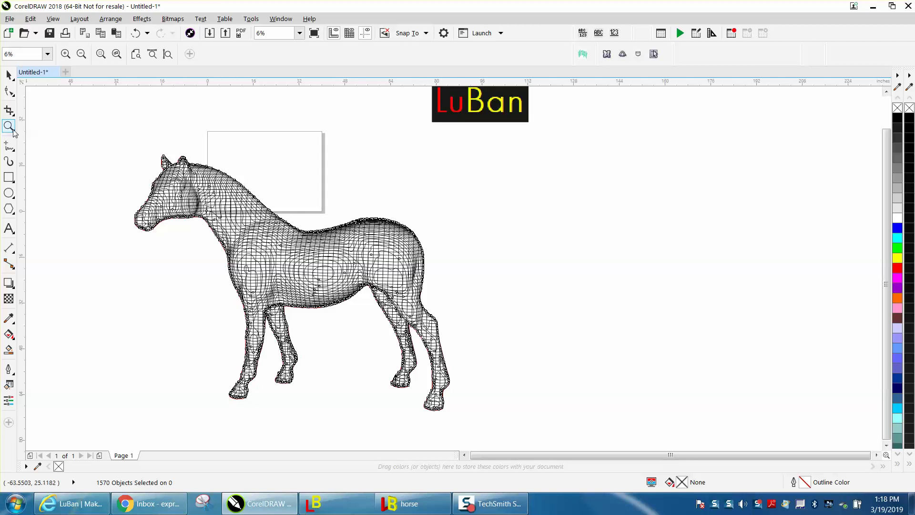
pyautogui.moveTo(157, 145)
pyautogui.mouseDown()
pyautogui.moveTo(178, 168)
pyautogui.moveTo(222, 183)
pyautogui.mouseUp()
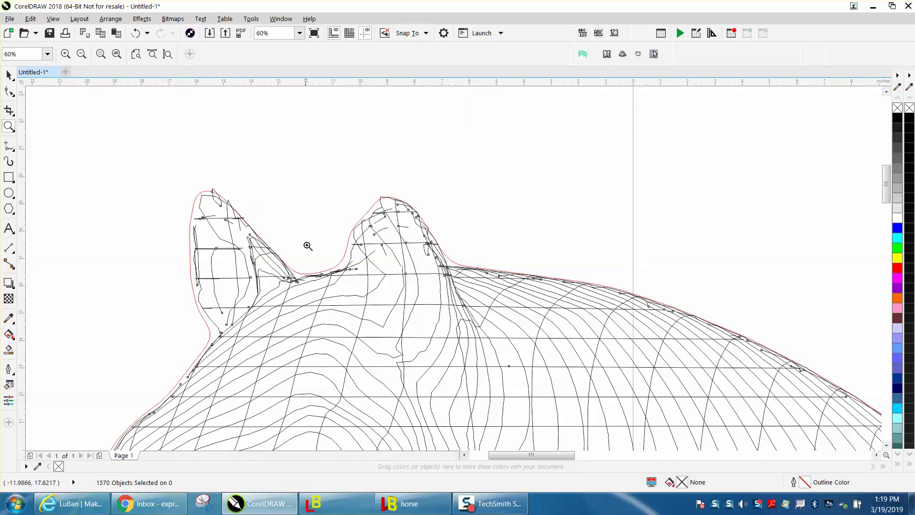
pyautogui.scroll(-2, 318, 241)
pyautogui.scroll(-1, 319, 241)
pyautogui.scroll(-2, 318, 241)
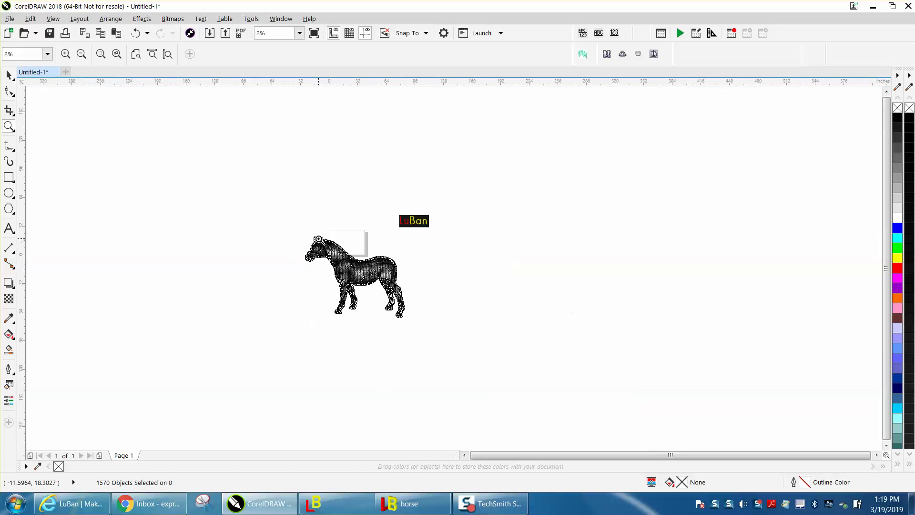
pyautogui.scroll(2, 443, 325)
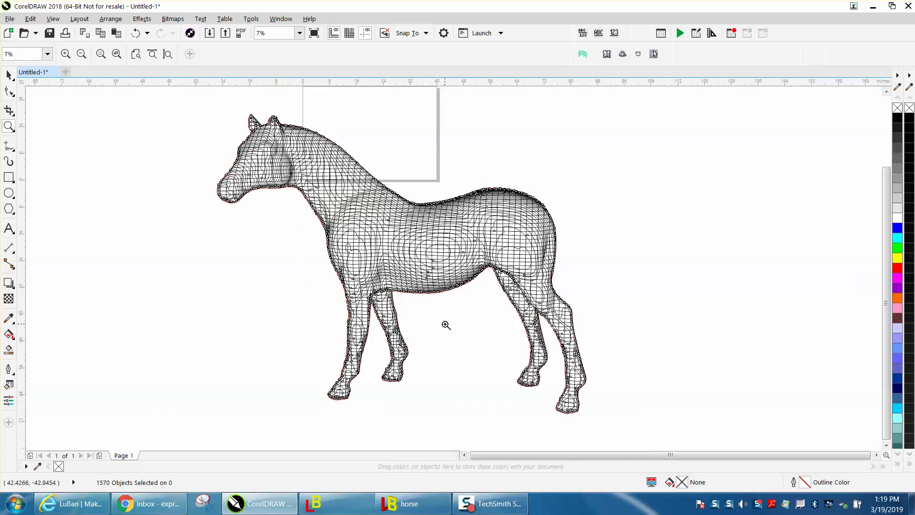
pyautogui.click(9, 75)
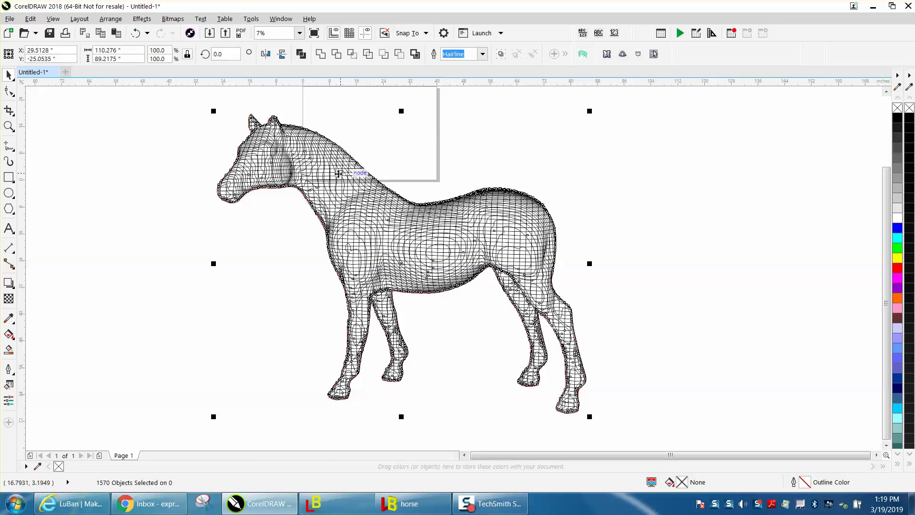